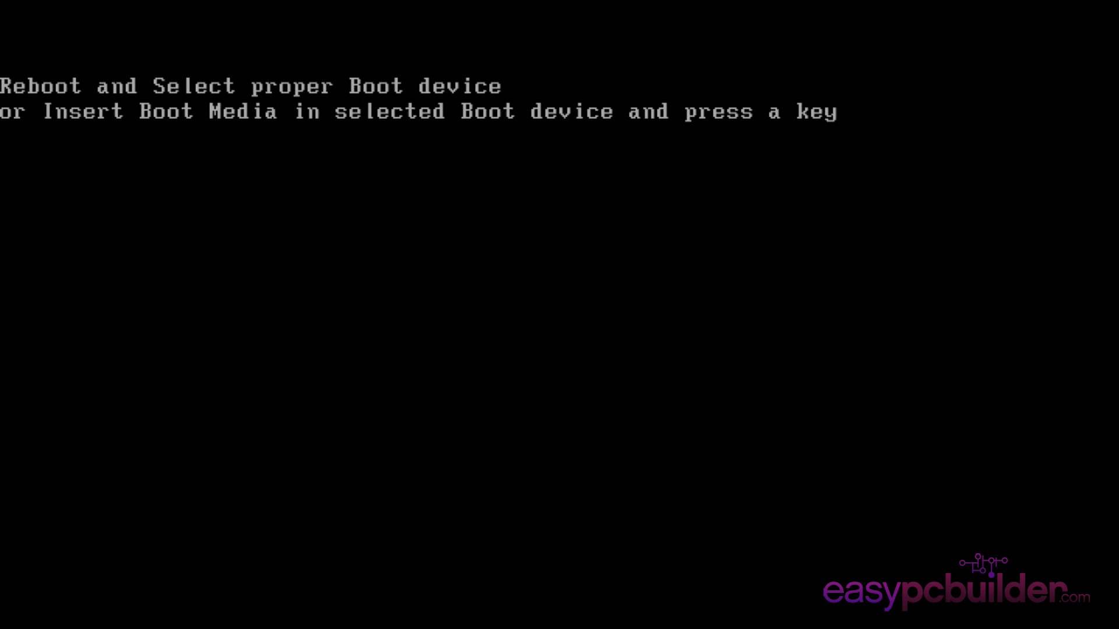
{"action": "key", "text": "Return"}
{"action": "key", "text": "Return"}
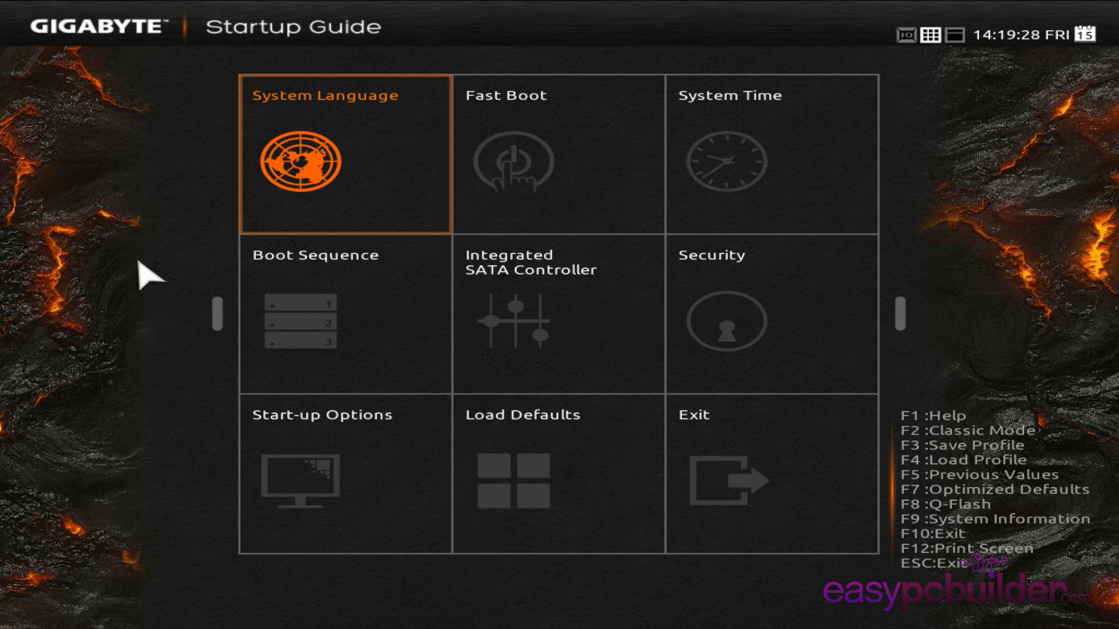
Step: Move the optical drive to first place in the boot sequence and return to the Startup Guide overview
{"action": "left_click", "coordinate": [380, 292]}
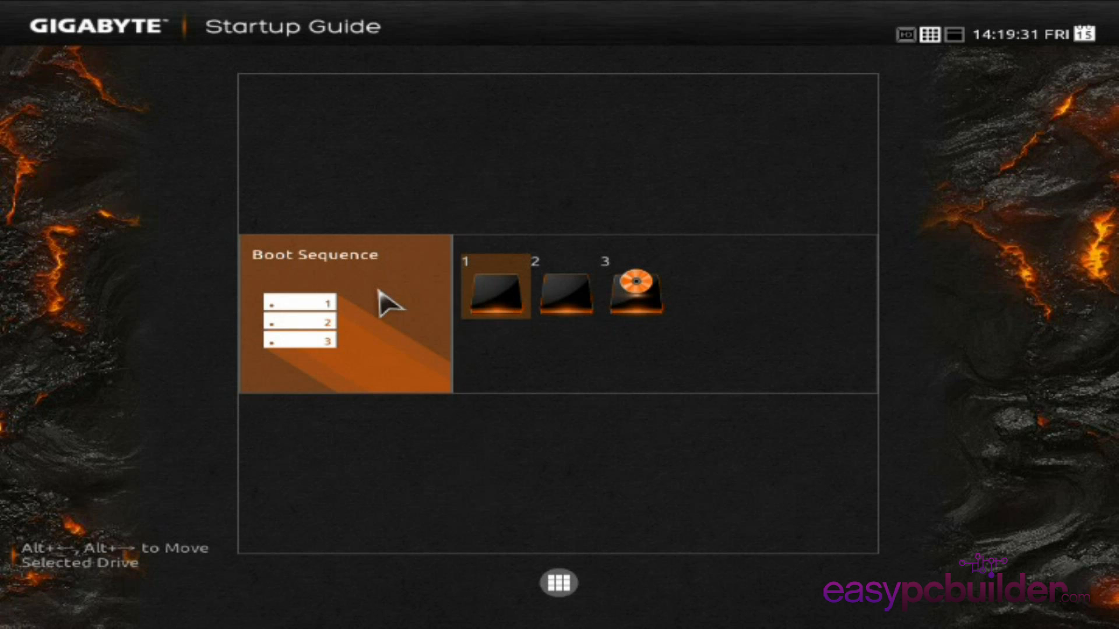
{"action": "mouse_move", "coordinate": [487, 304]}
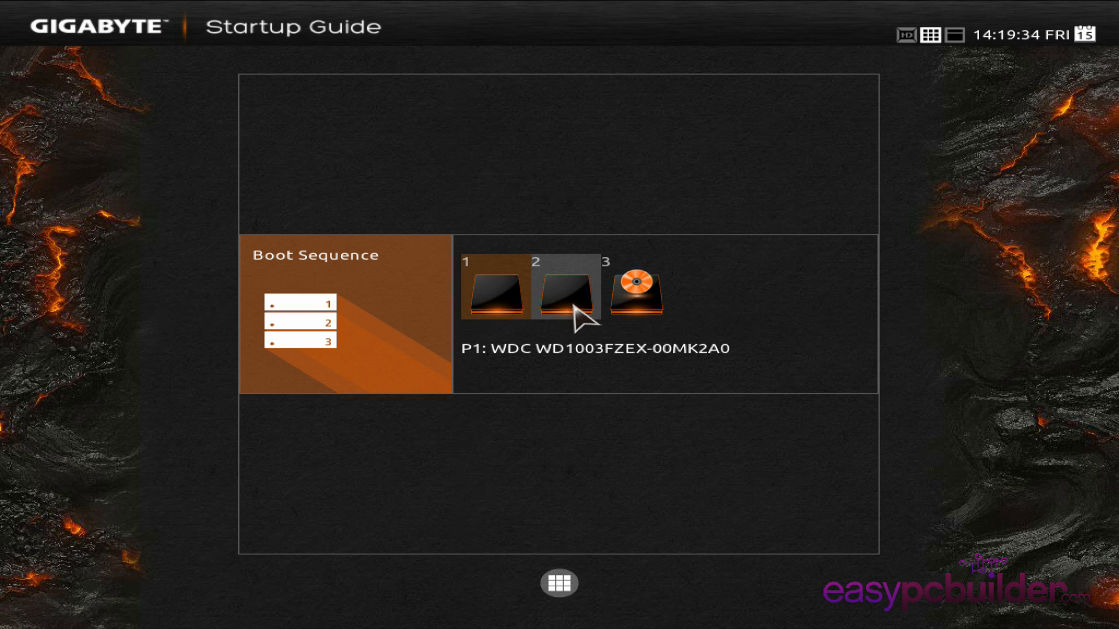
{"action": "left_click_drag", "start_coordinate": [640, 301], "coordinate": [501, 306]}
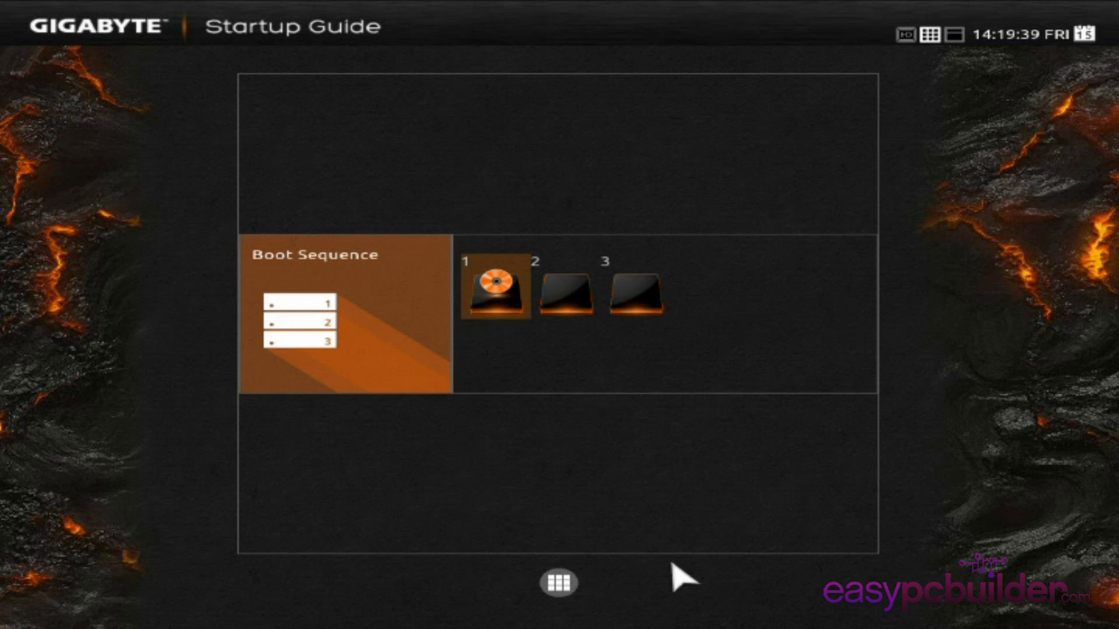
{"action": "left_click", "coordinate": [570, 583]}
Step: Set the system date to October 25, 2014
{"action": "left_click", "coordinate": [745, 166]}
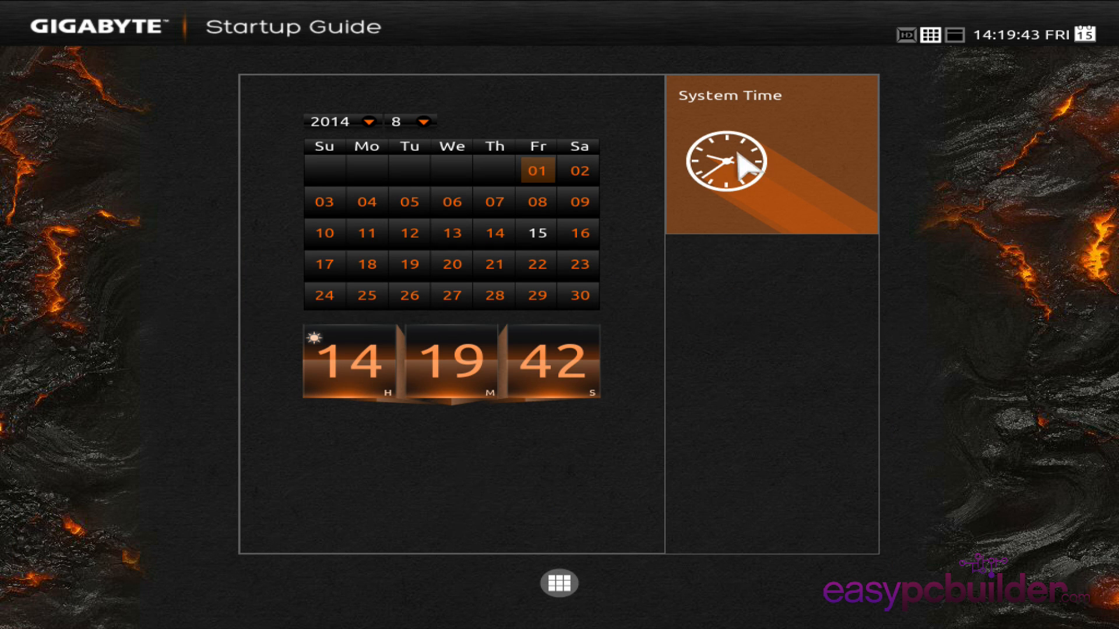
{"action": "left_click", "coordinate": [423, 121]}
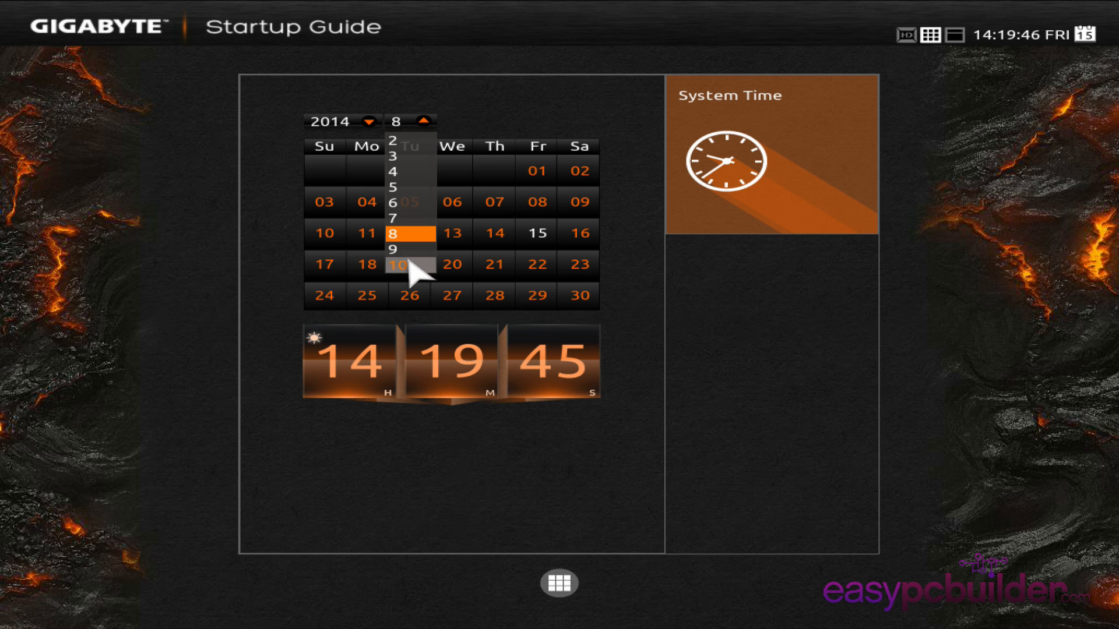
{"action": "left_click", "coordinate": [410, 264]}
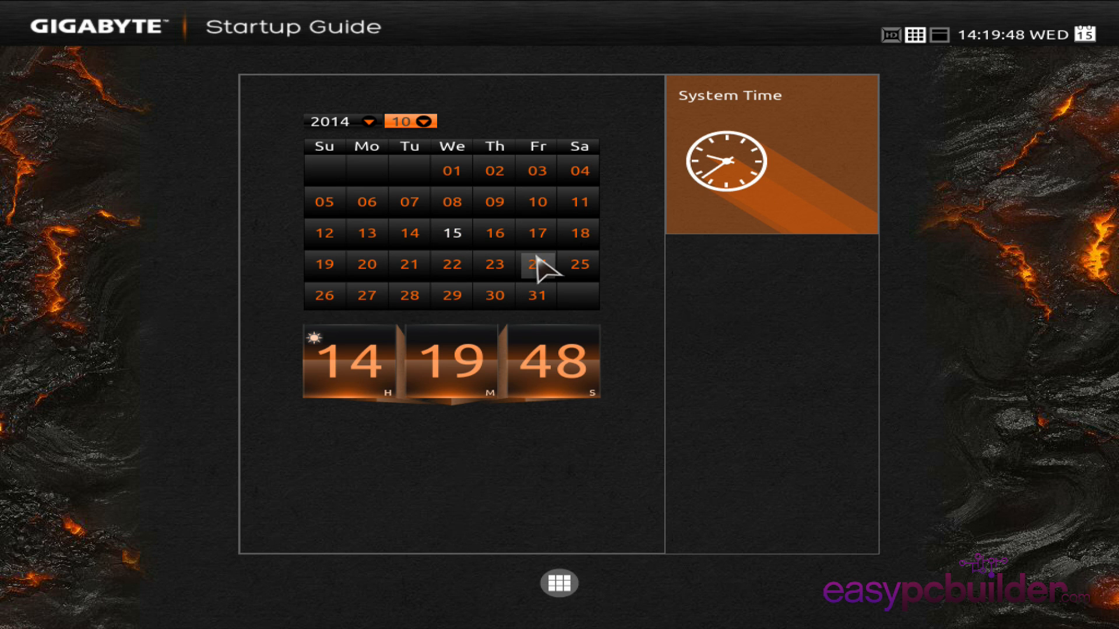
{"action": "left_click", "coordinate": [578, 265]}
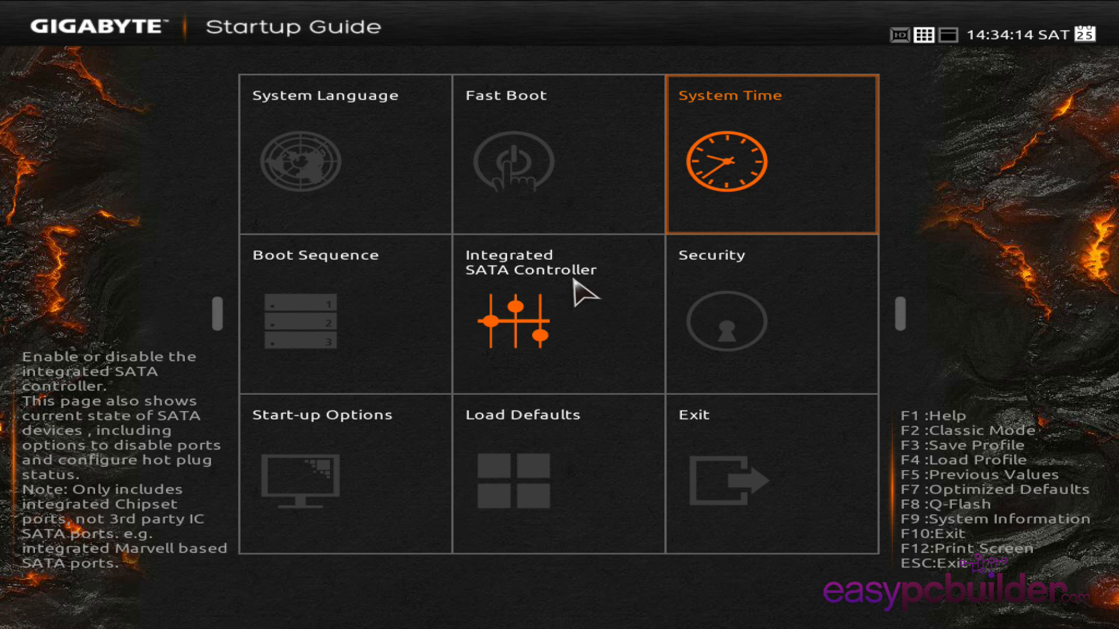
Step: Set the integrated SATA controller's mode to AHCI and open the exit options
{"action": "left_click", "coordinate": [585, 323]}
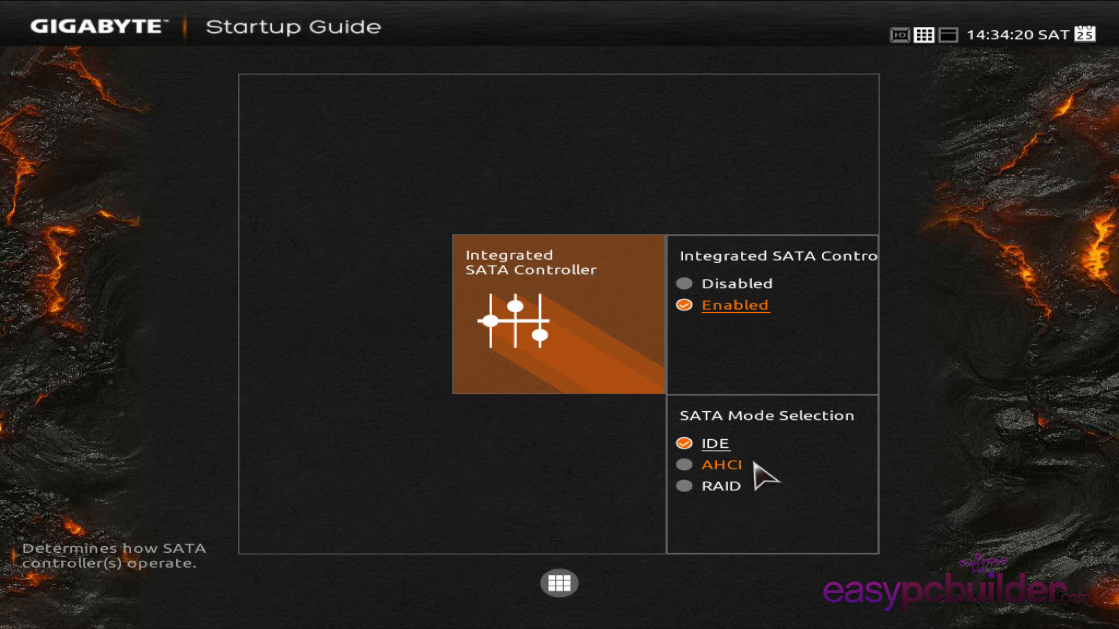
{"action": "left_click", "coordinate": [684, 465]}
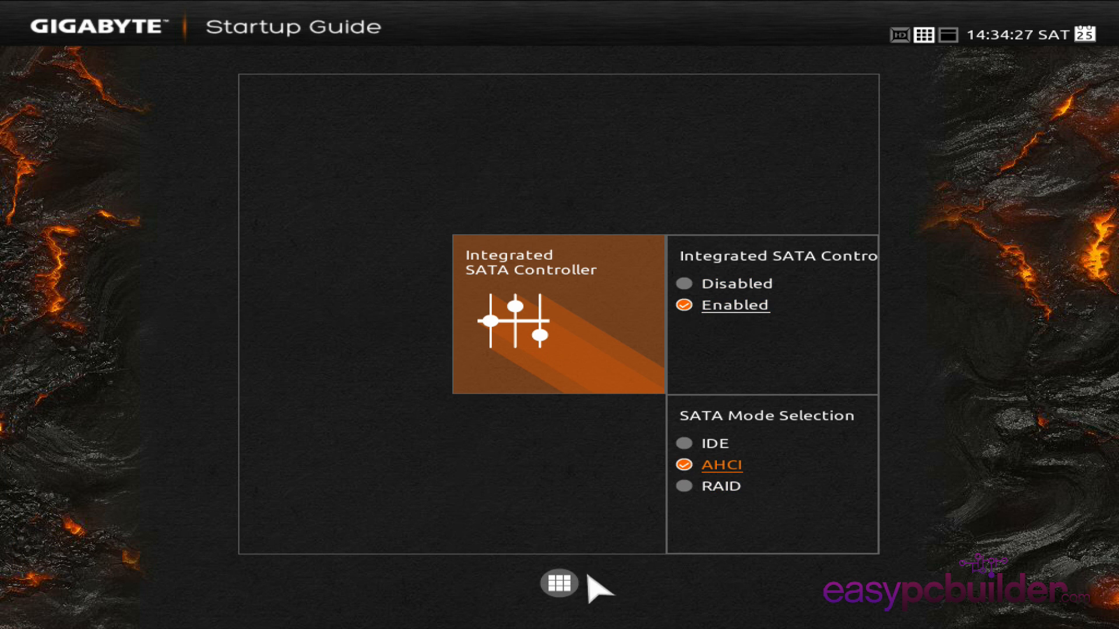
{"action": "left_click", "coordinate": [561, 583]}
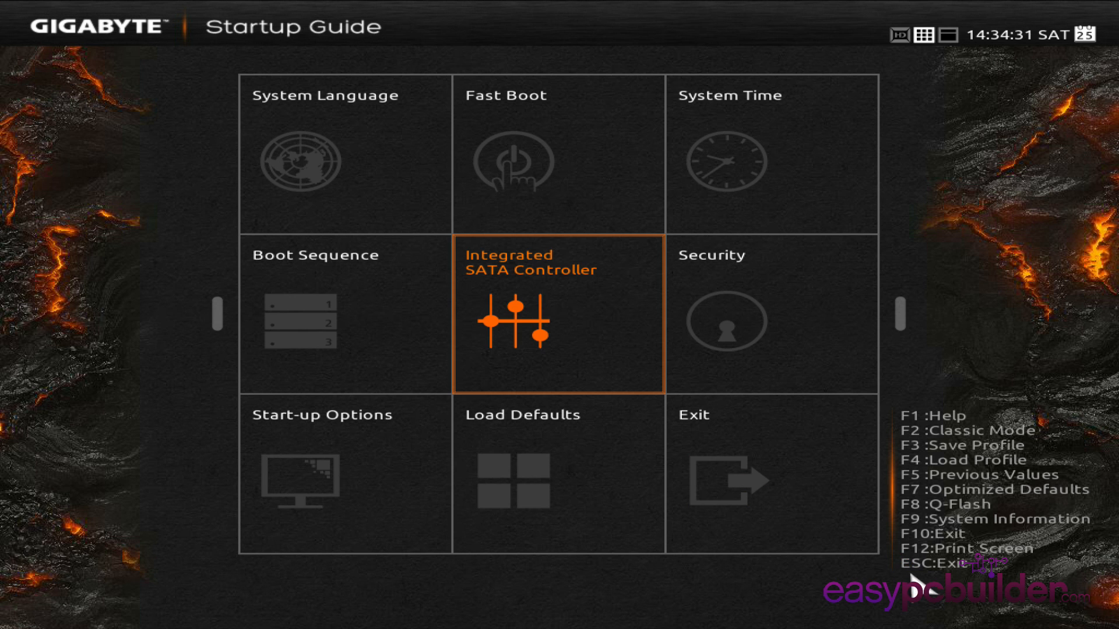
{"action": "left_click", "coordinate": [773, 489]}
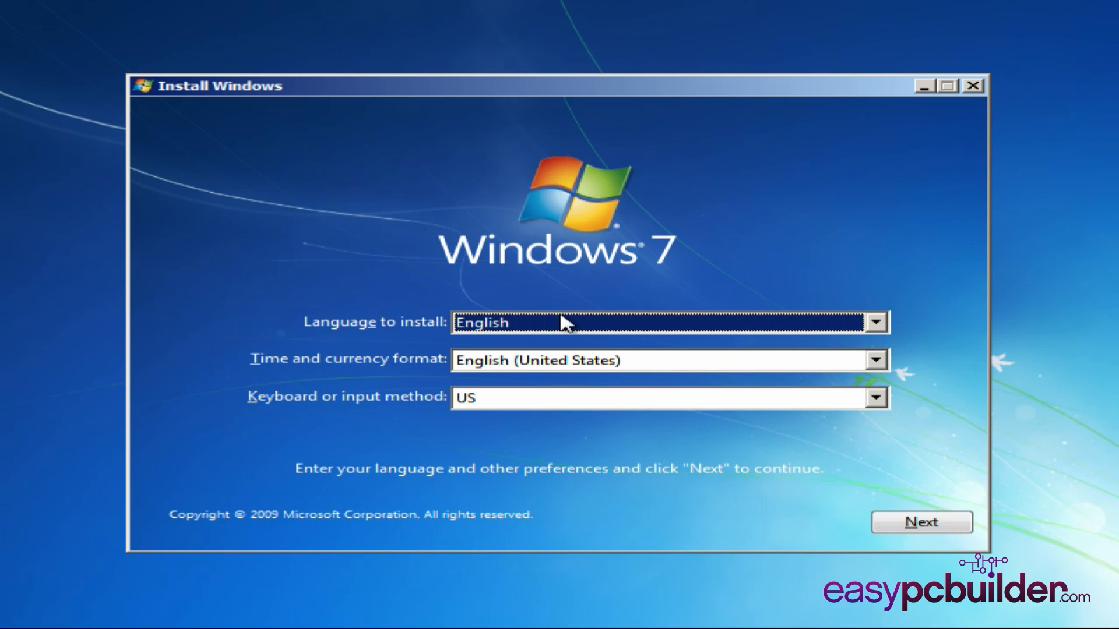
Step: Look through the available installation languages and the time and currency formats
{"action": "left_click", "coordinate": [876, 321]}
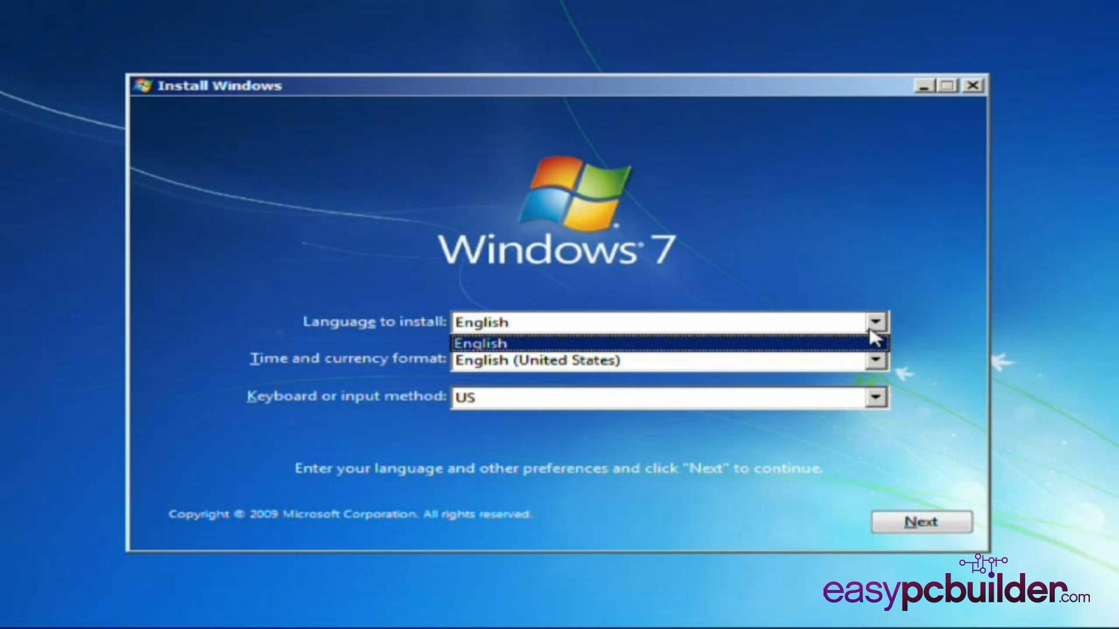
{"action": "left_click", "coordinate": [871, 338]}
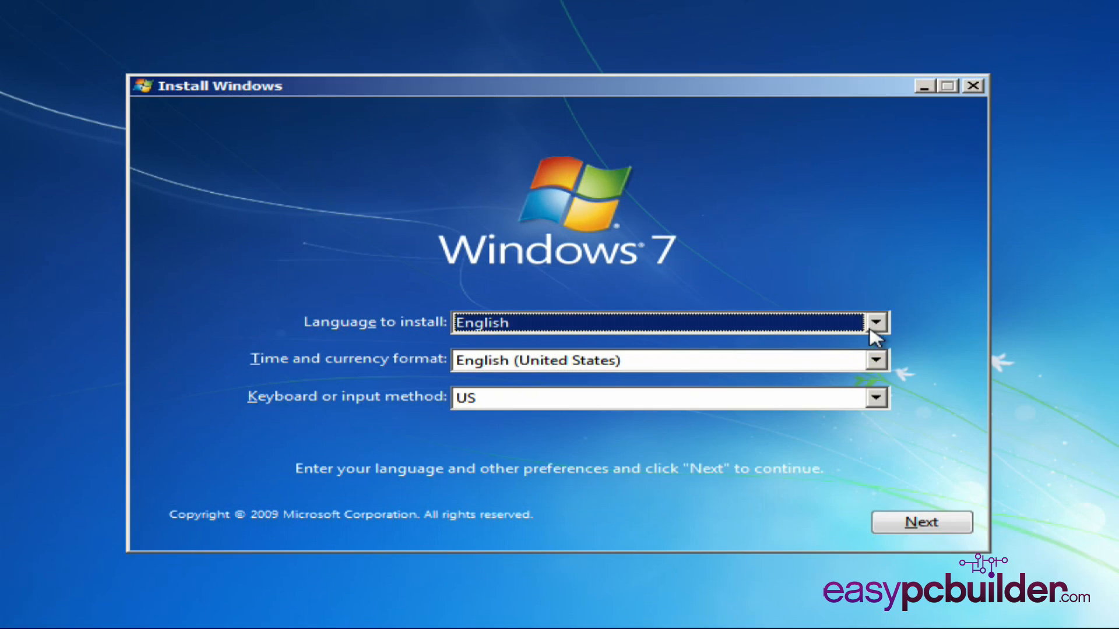
{"action": "left_click", "coordinate": [880, 363]}
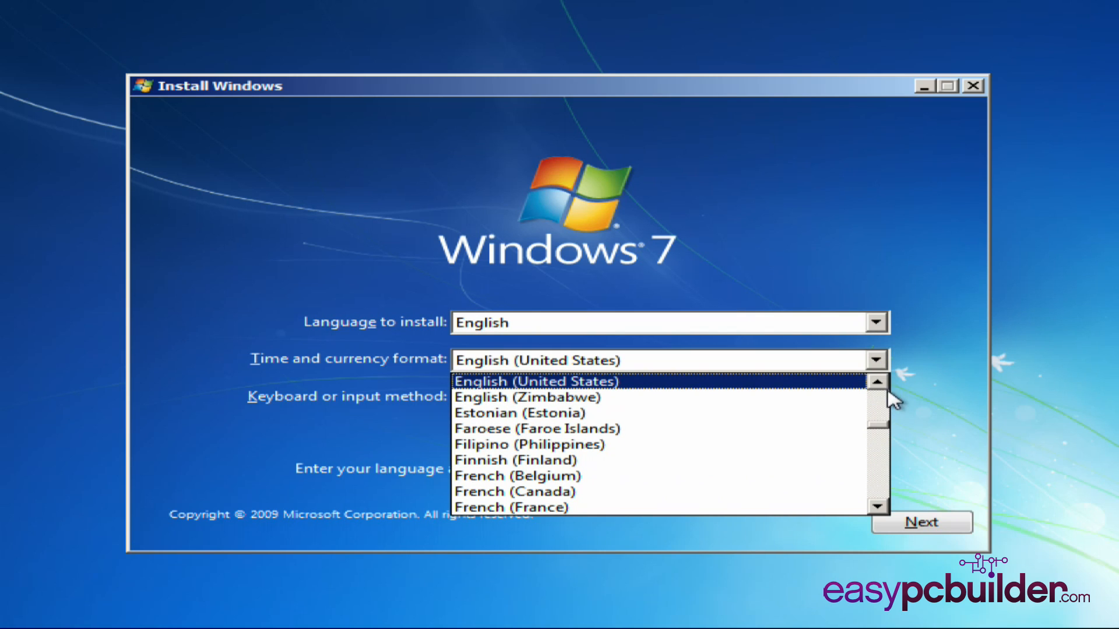
{"action": "left_click", "coordinate": [886, 408]}
{"action": "left_click", "coordinate": [886, 408]}
{"action": "left_click", "coordinate": [884, 403]}
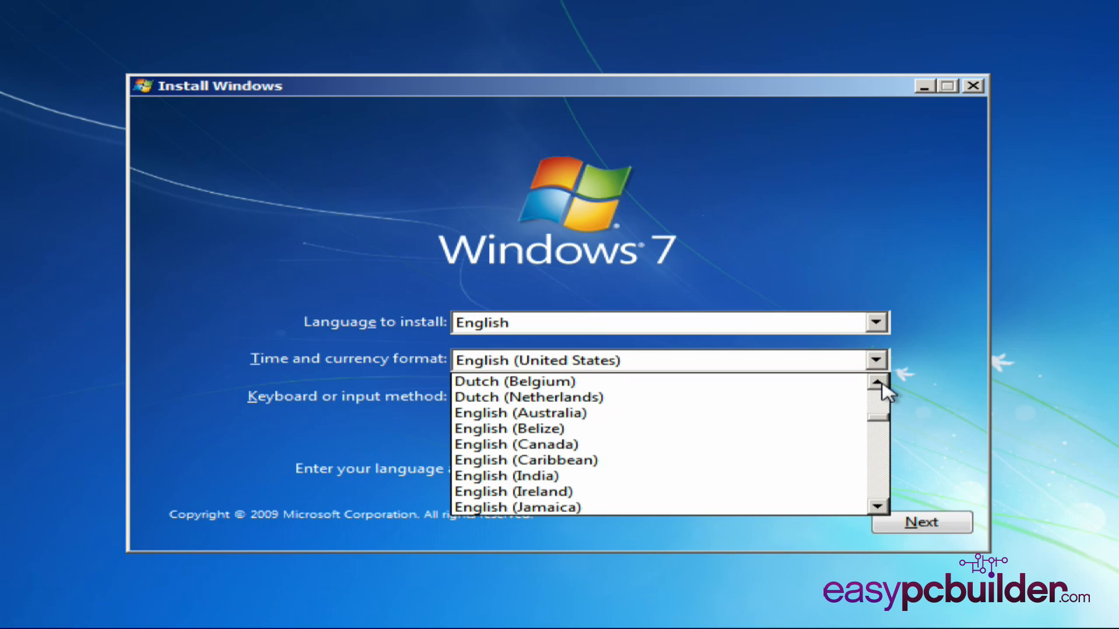
{"action": "scroll", "coordinate": [882, 375], "scroll_direction": "down", "scroll_amount": 1}
{"action": "left_click", "coordinate": [881, 368]}
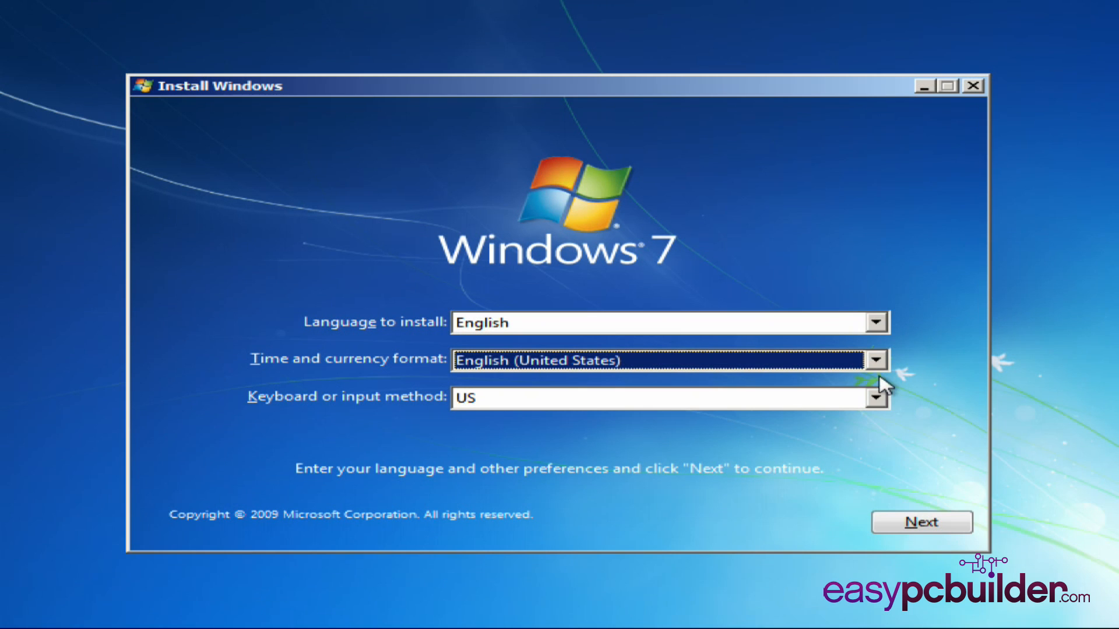
Step: Check the available keyboard layouts, keep US, and continue with the English (United States) settings
{"action": "left_click", "coordinate": [876, 399]}
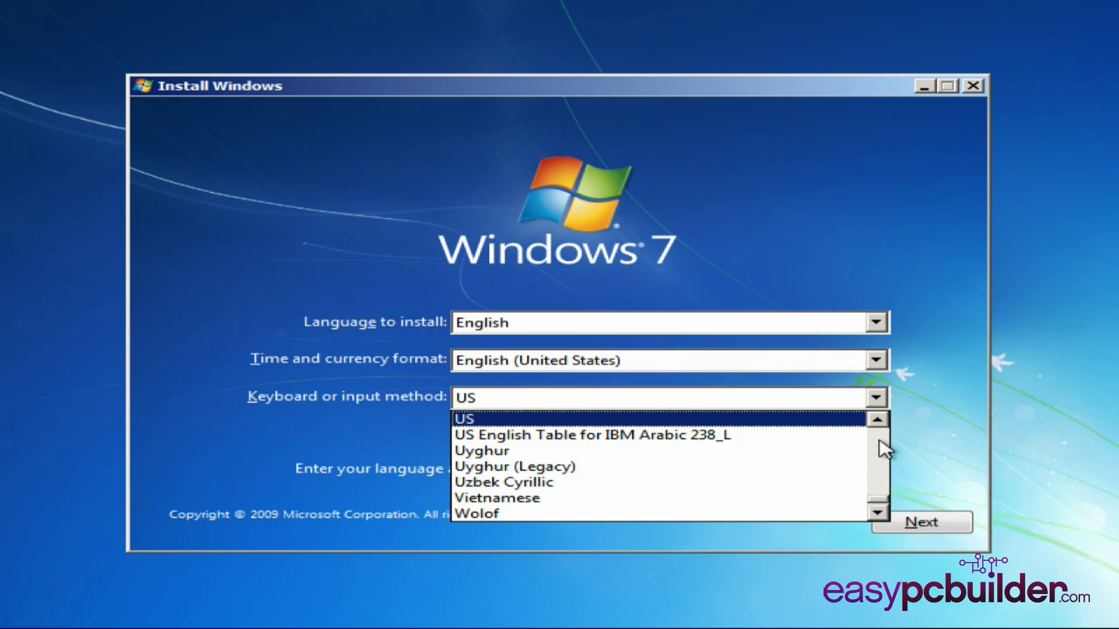
{"action": "scroll", "coordinate": [885, 449], "scroll_direction": "up", "scroll_amount": 2}
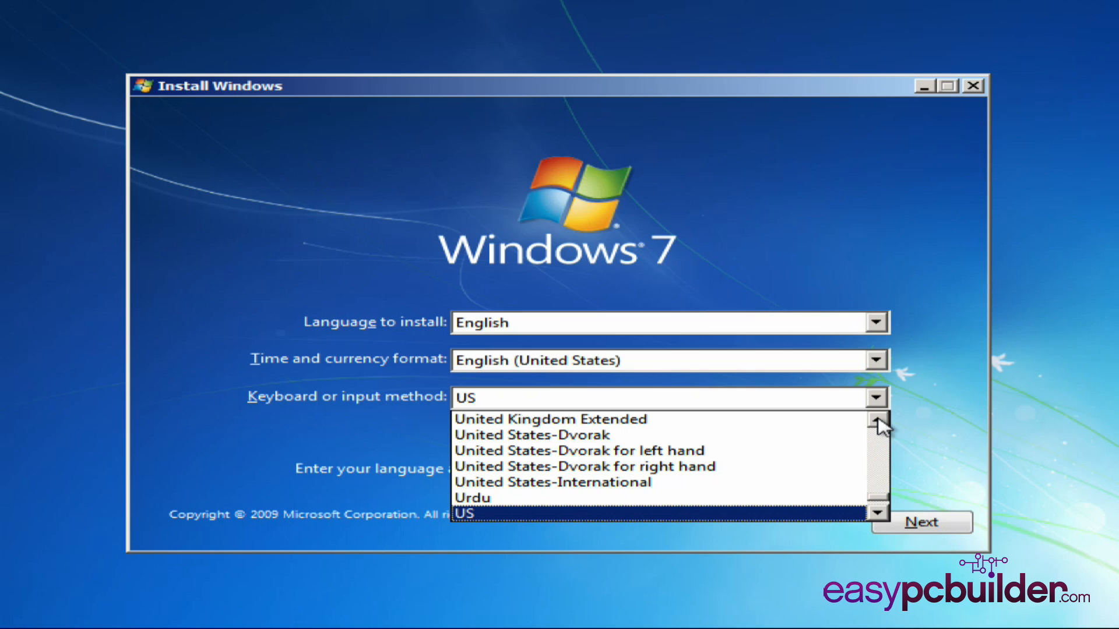
{"action": "left_click", "coordinate": [877, 420]}
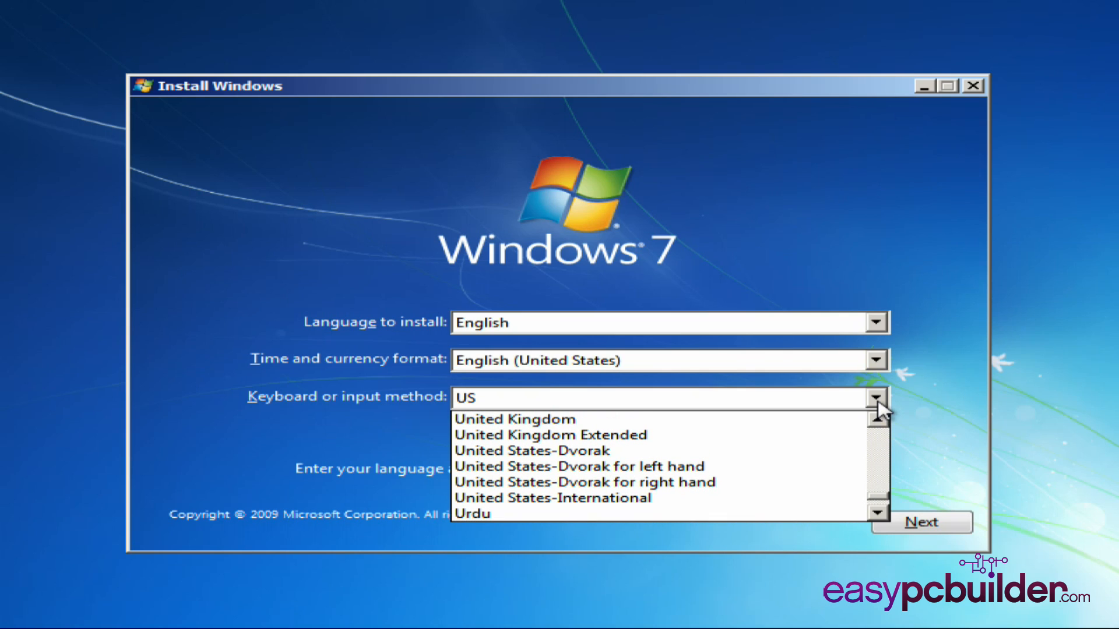
{"action": "left_click", "coordinate": [877, 402]}
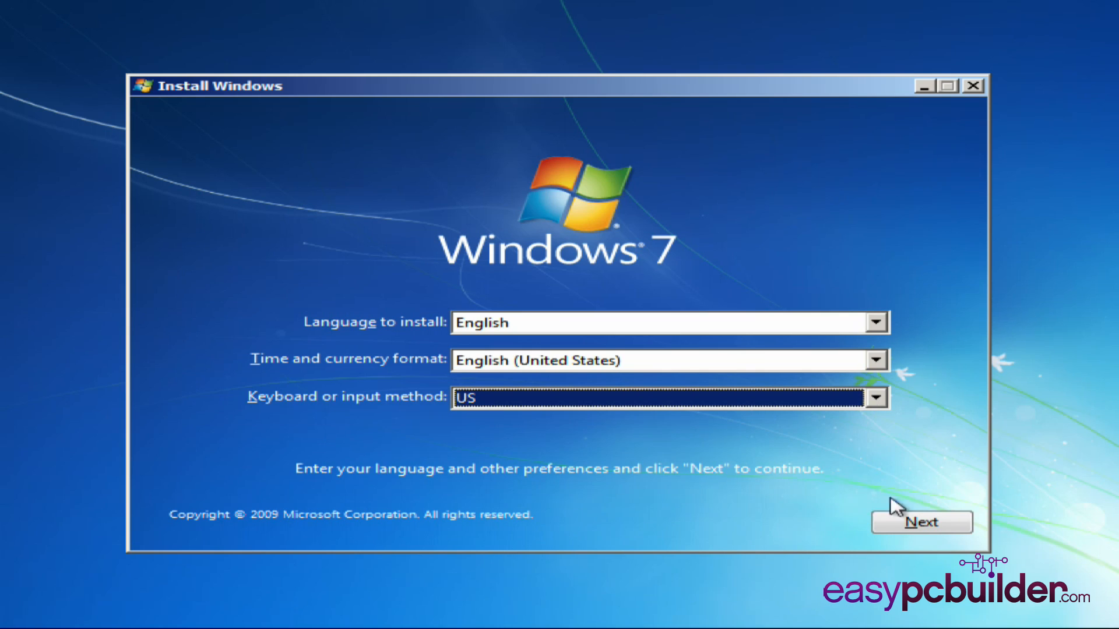
{"action": "left_click", "coordinate": [921, 523]}
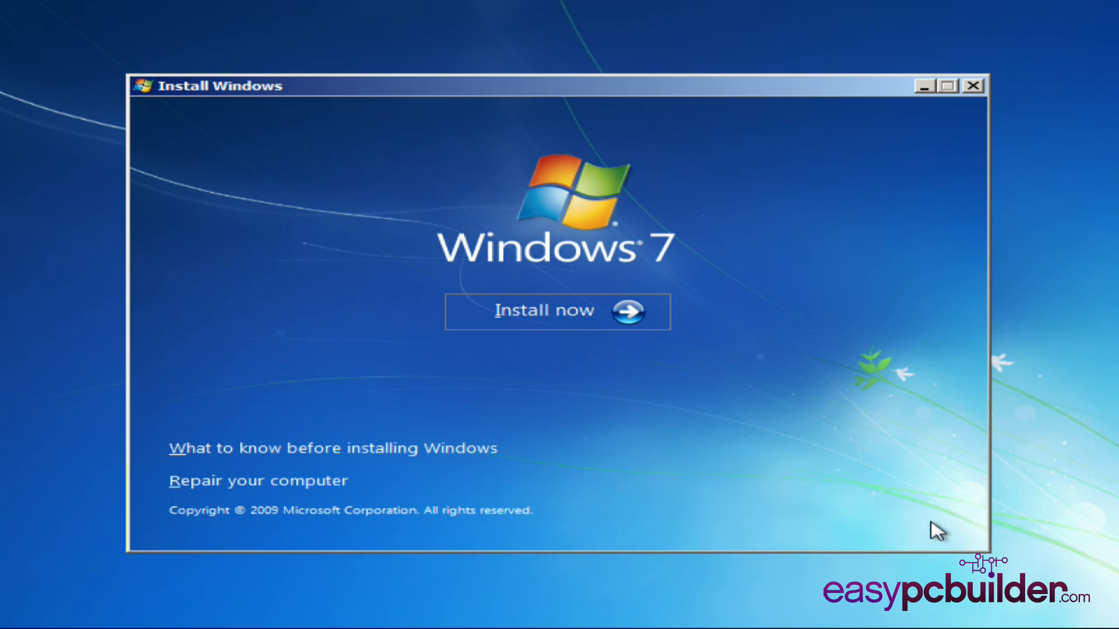
Step: Start the Windows 7 installation and accept the license terms
{"action": "left_click", "coordinate": [490, 322]}
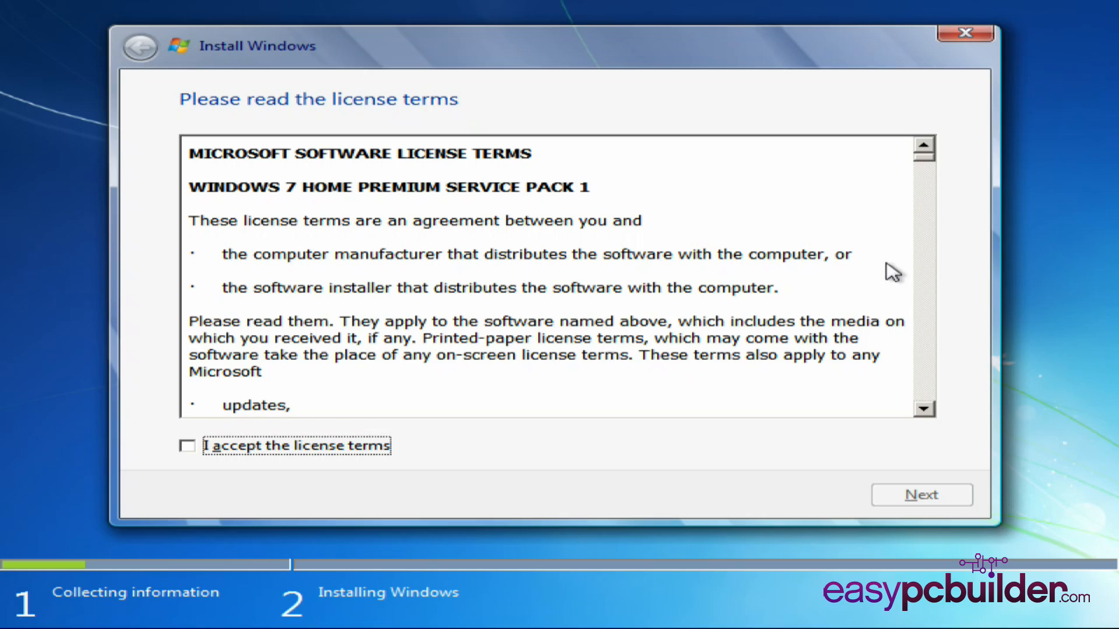
{"action": "left_click_drag", "start_coordinate": [927, 170], "coordinate": [939, 412]}
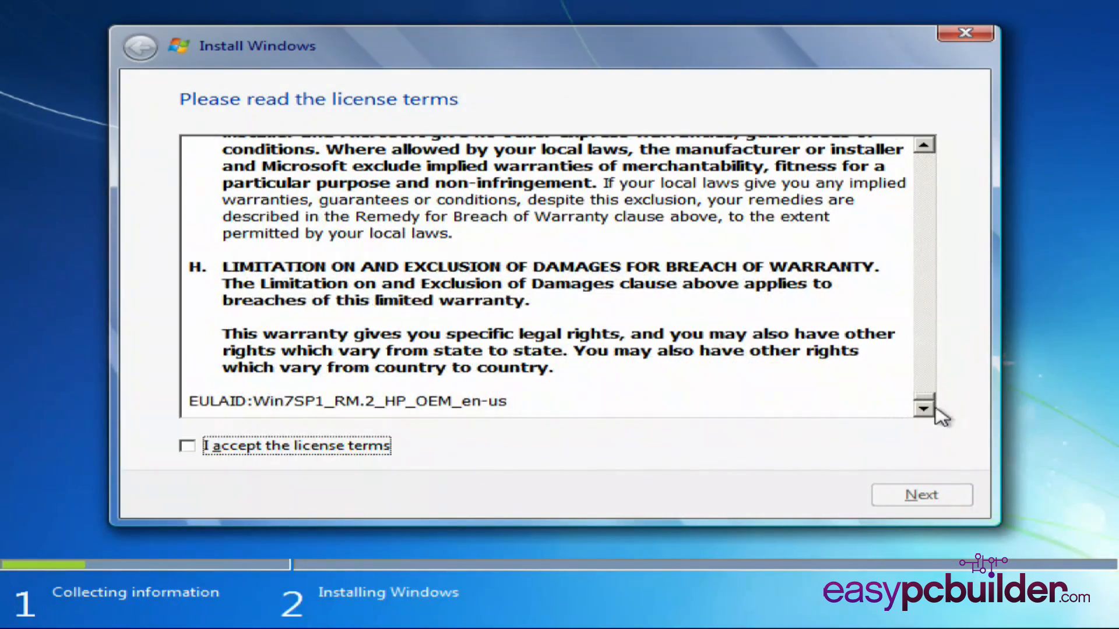
{"action": "left_click", "coordinate": [187, 448]}
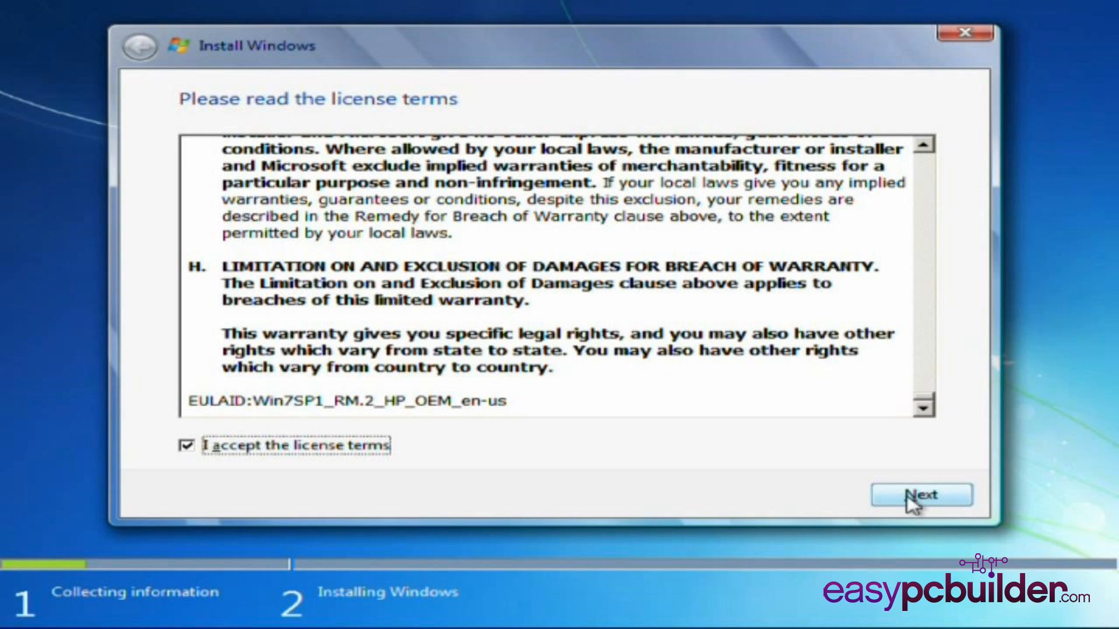
{"action": "left_click", "coordinate": [912, 500]}
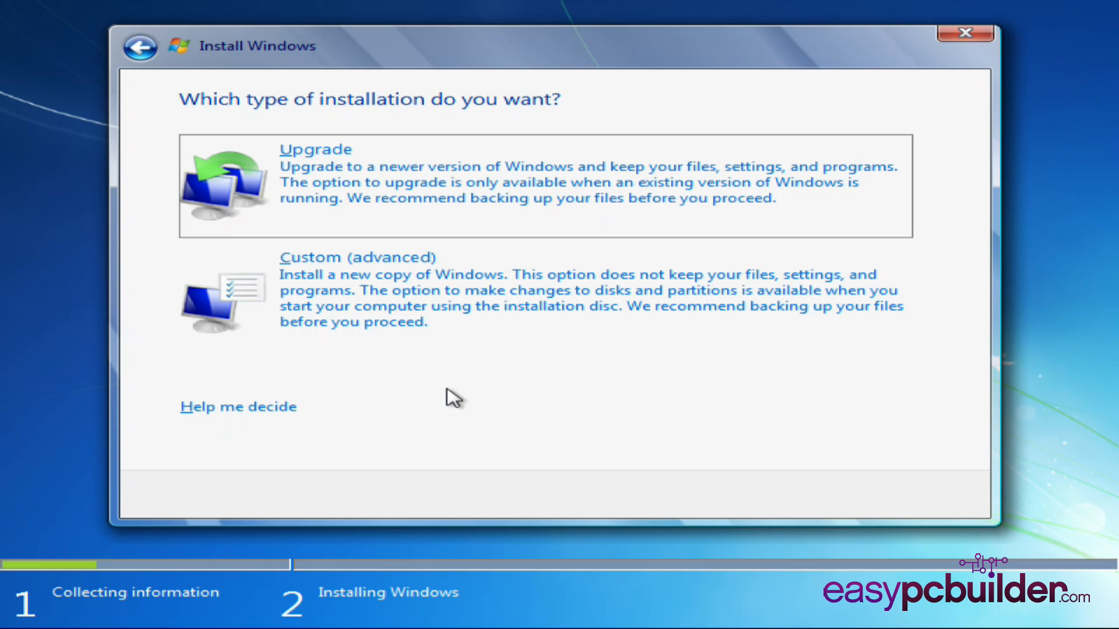
Step: Choose the Custom (advanced) installation and select the unallocated space on Disk 0
{"action": "left_click", "coordinate": [472, 344]}
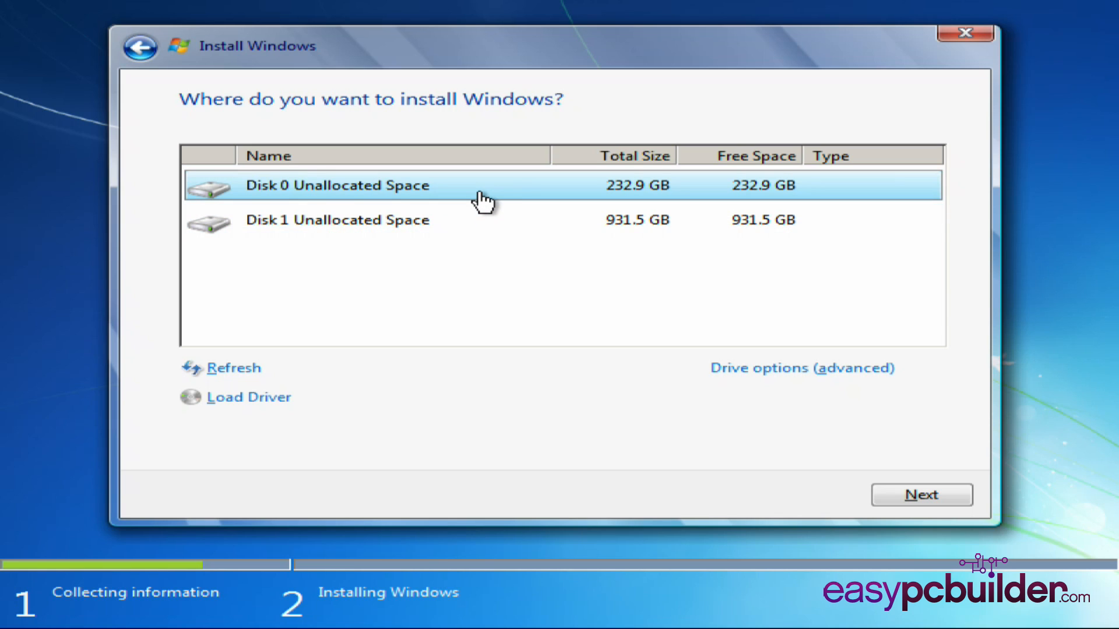
{"action": "left_click", "coordinate": [471, 233]}
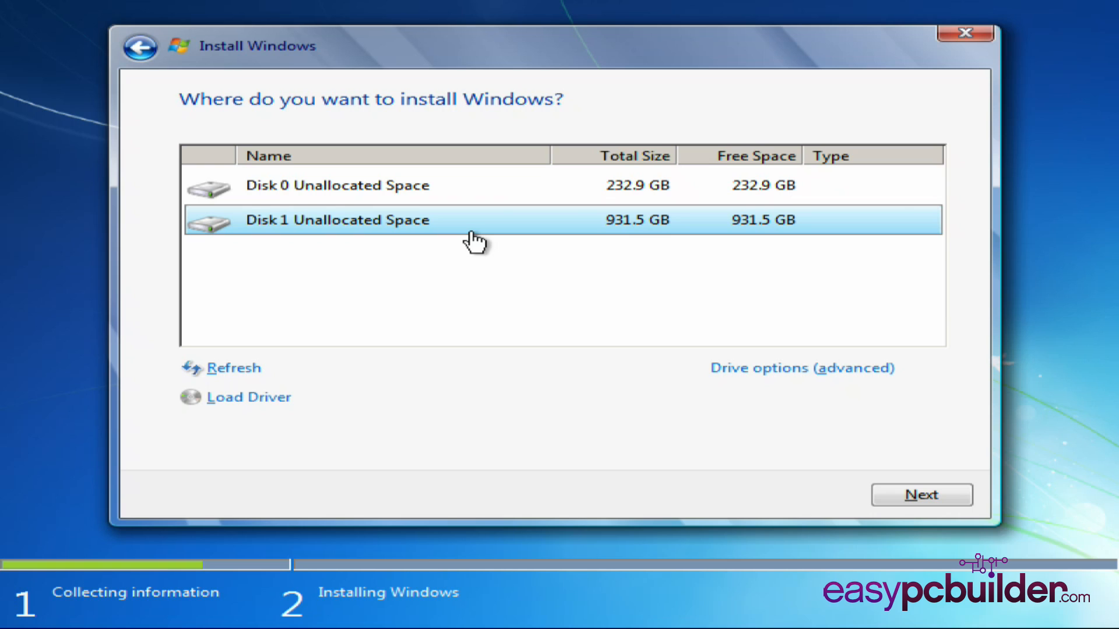
{"action": "left_click", "coordinate": [487, 201]}
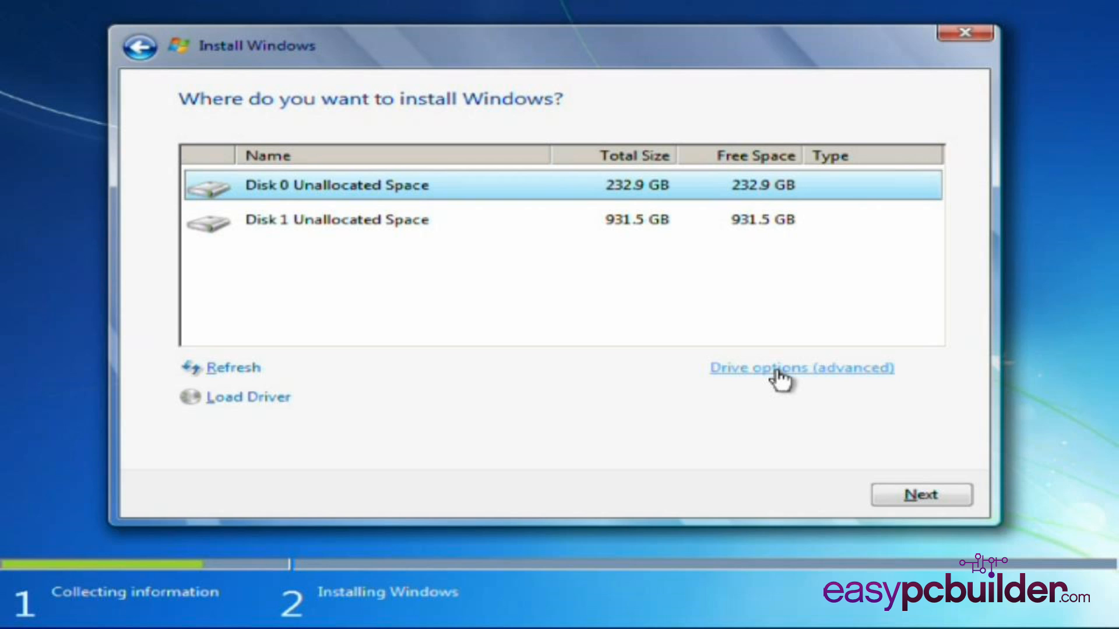
Step: Create a new 238474 MB partition on Disk 0, allowing the extra system partitions, and select the primary partition as the installation target
{"action": "left_click", "coordinate": [778, 369]}
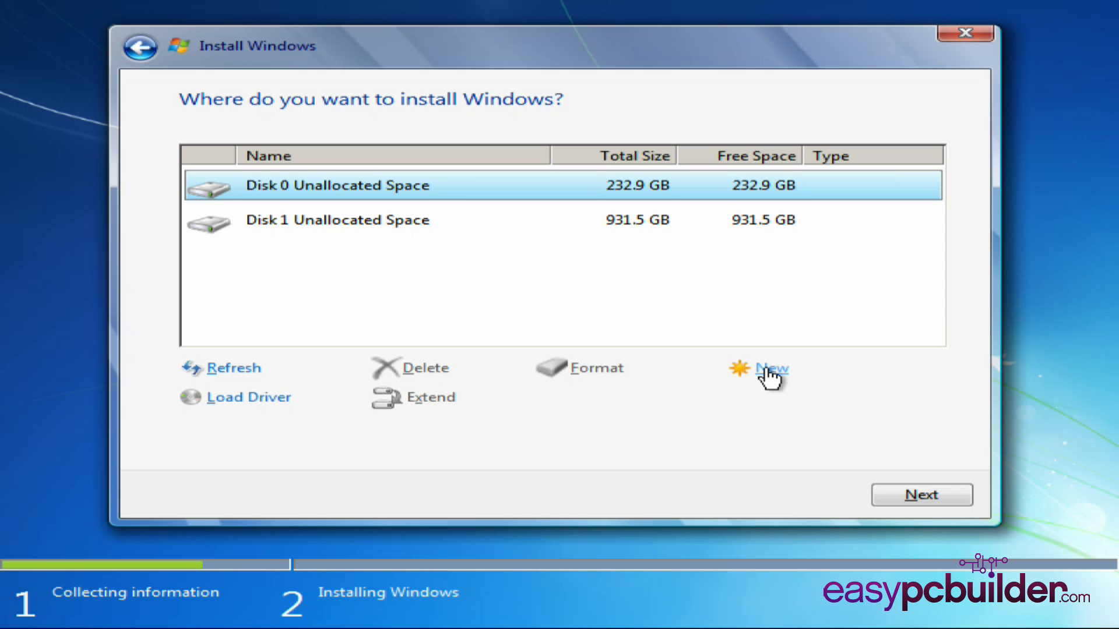
{"action": "left_click", "coordinate": [770, 375]}
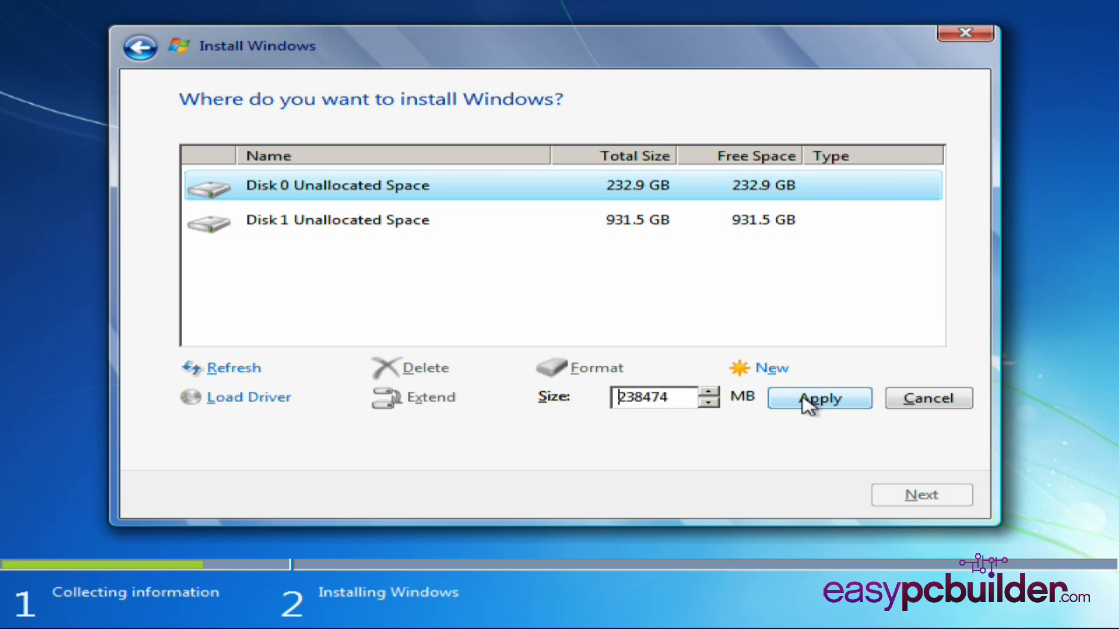
{"action": "left_click", "coordinate": [850, 402]}
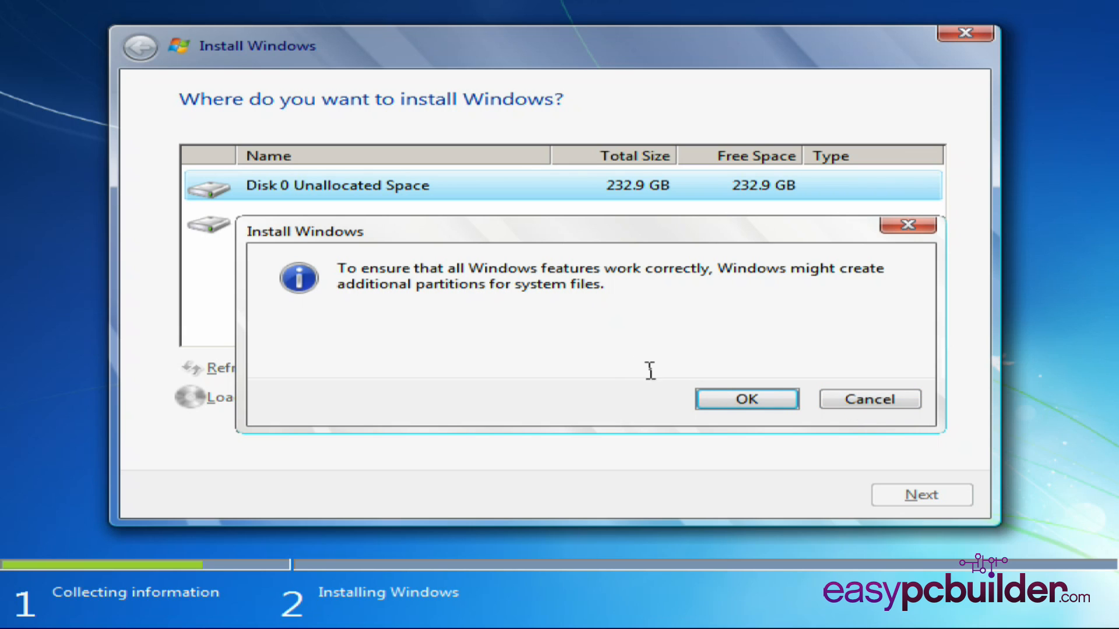
{"action": "left_click", "coordinate": [720, 399]}
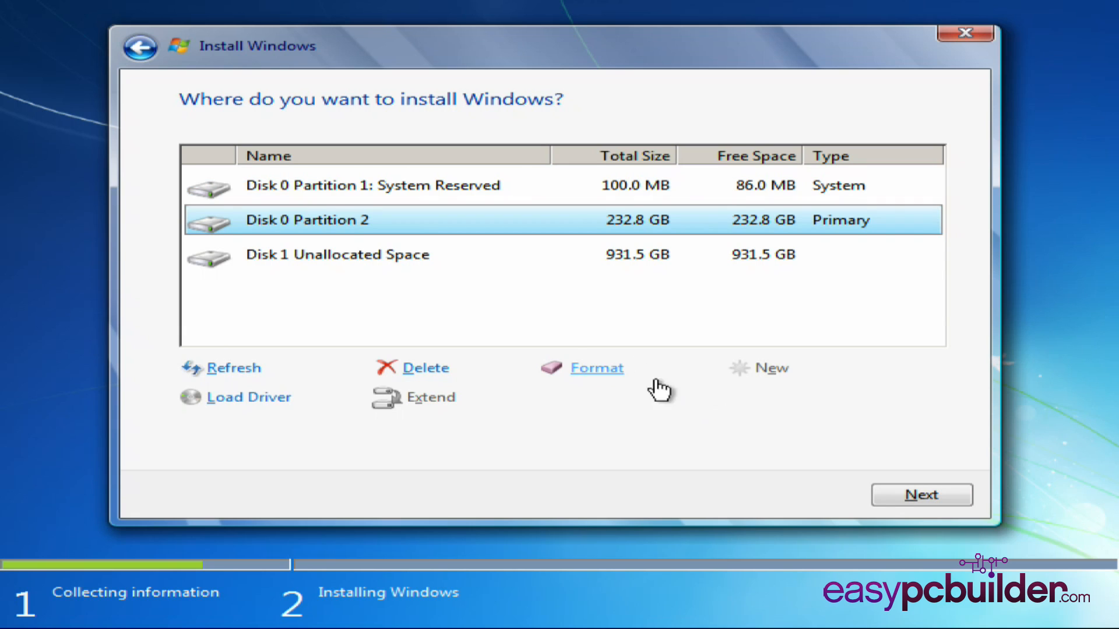
{"action": "left_click", "coordinate": [522, 192]}
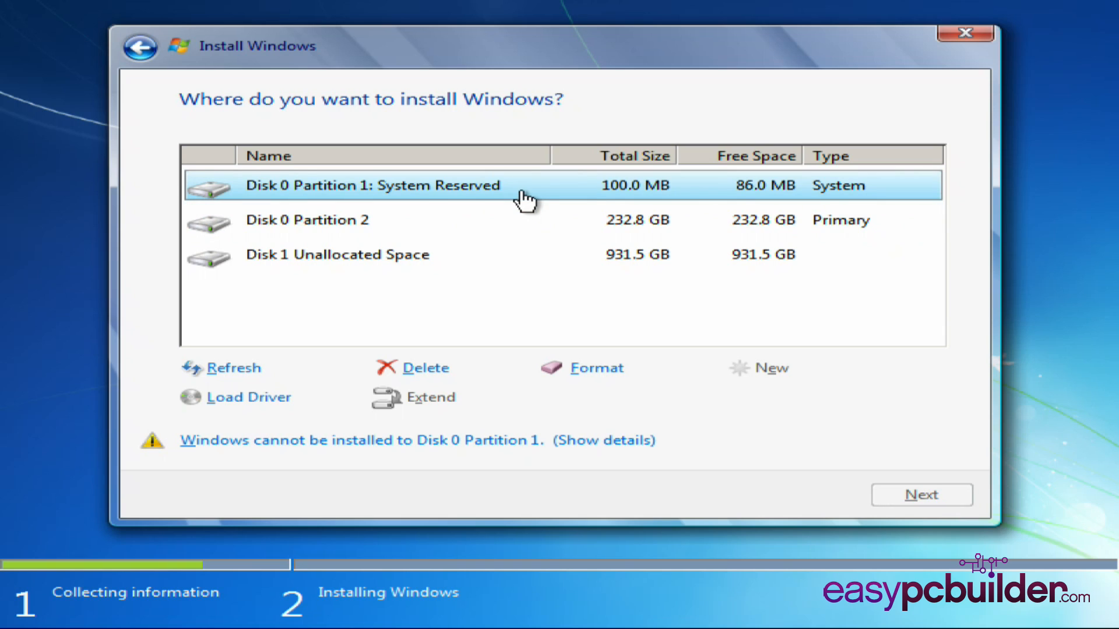
{"action": "left_click", "coordinate": [502, 228]}
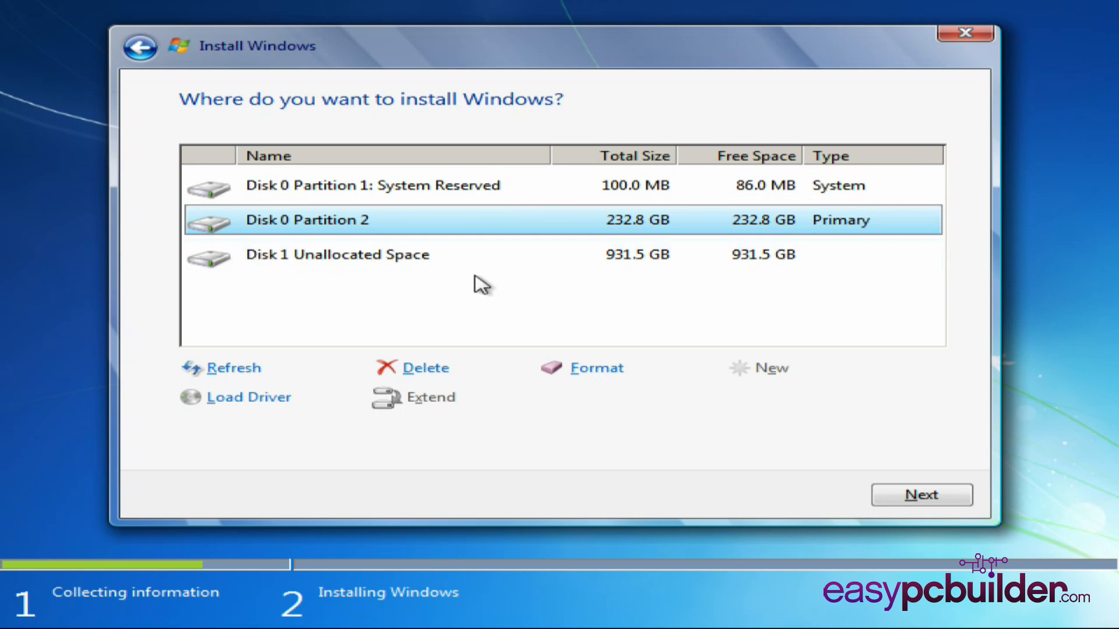
Step: Create a new 500000 MB partition in the unallocated space on Disk 1
{"action": "left_click", "coordinate": [458, 263]}
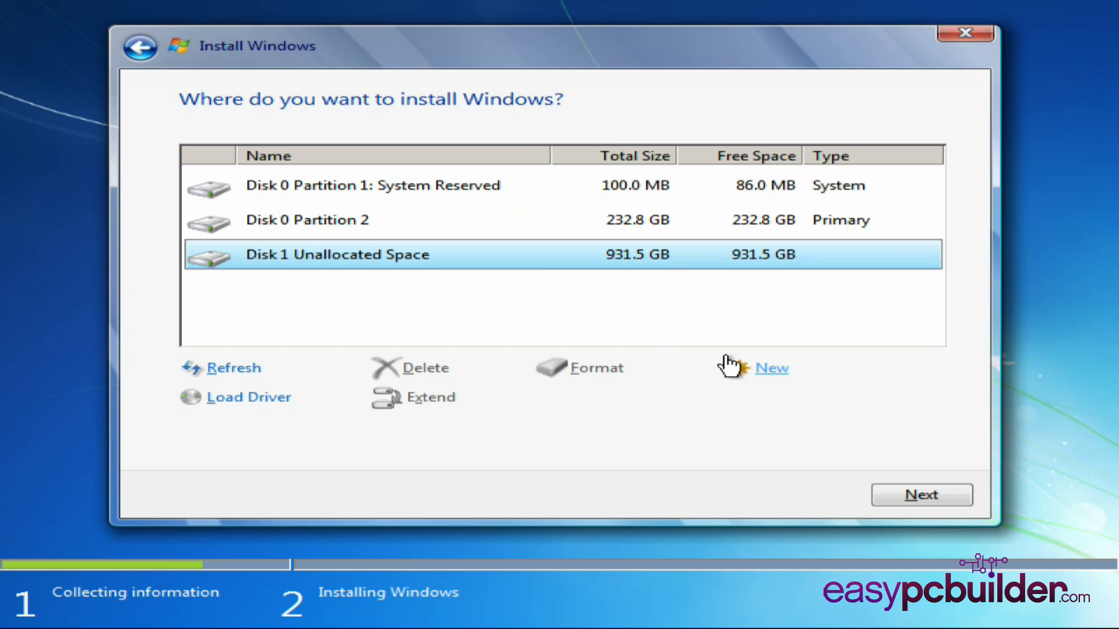
{"action": "left_click", "coordinate": [780, 378]}
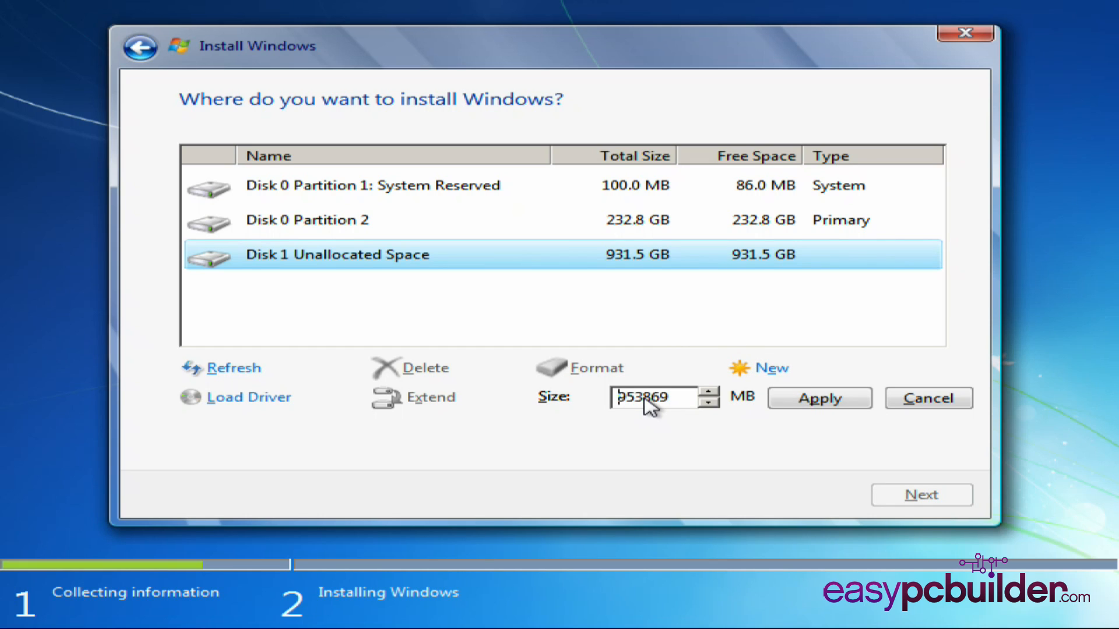
{"action": "left_click_drag", "start_coordinate": [674, 399], "coordinate": [595, 400]}
{"action": "type", "text": "500000"}
{"action": "left_click", "coordinate": [813, 402]}
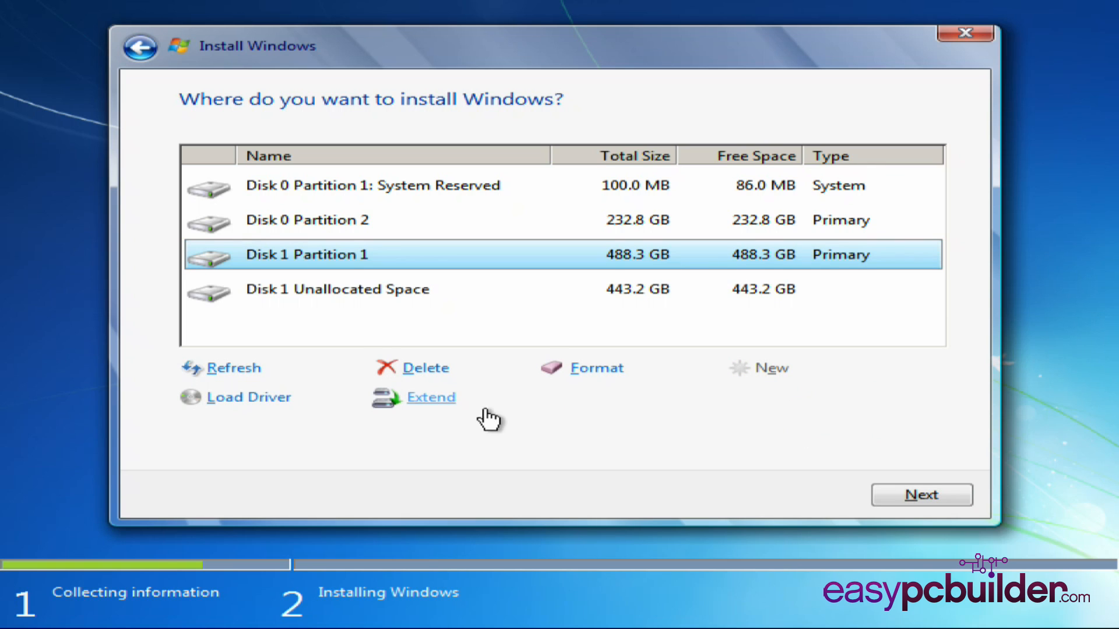
Step: Create a second partition of 453867 MB from the remaining unallocated space on Disk 1
{"action": "left_click", "coordinate": [453, 294]}
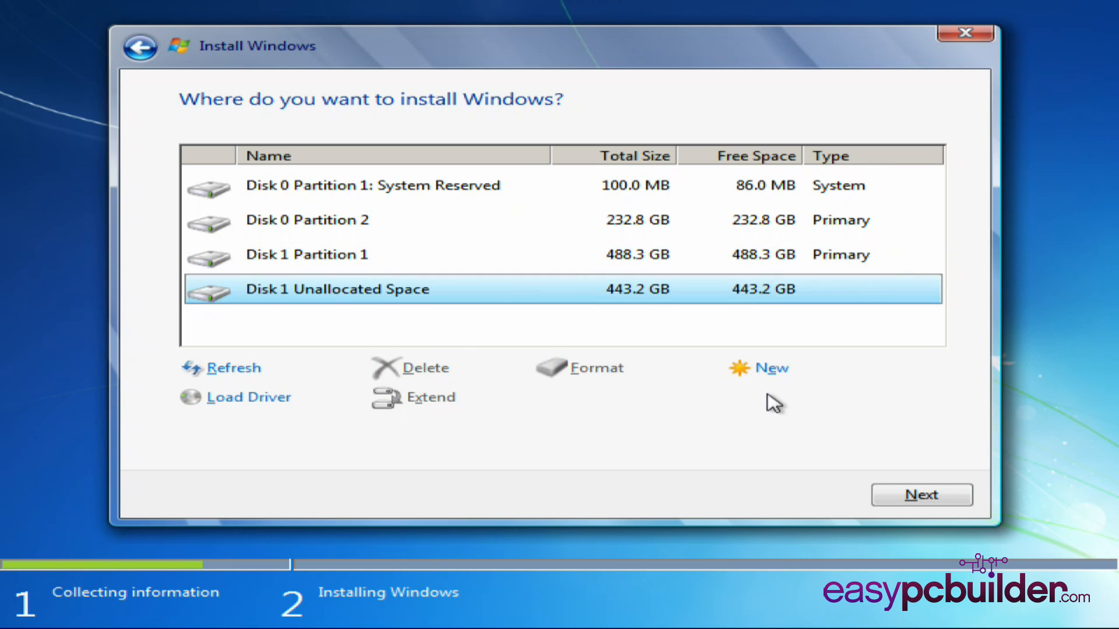
{"action": "left_click", "coordinate": [770, 370]}
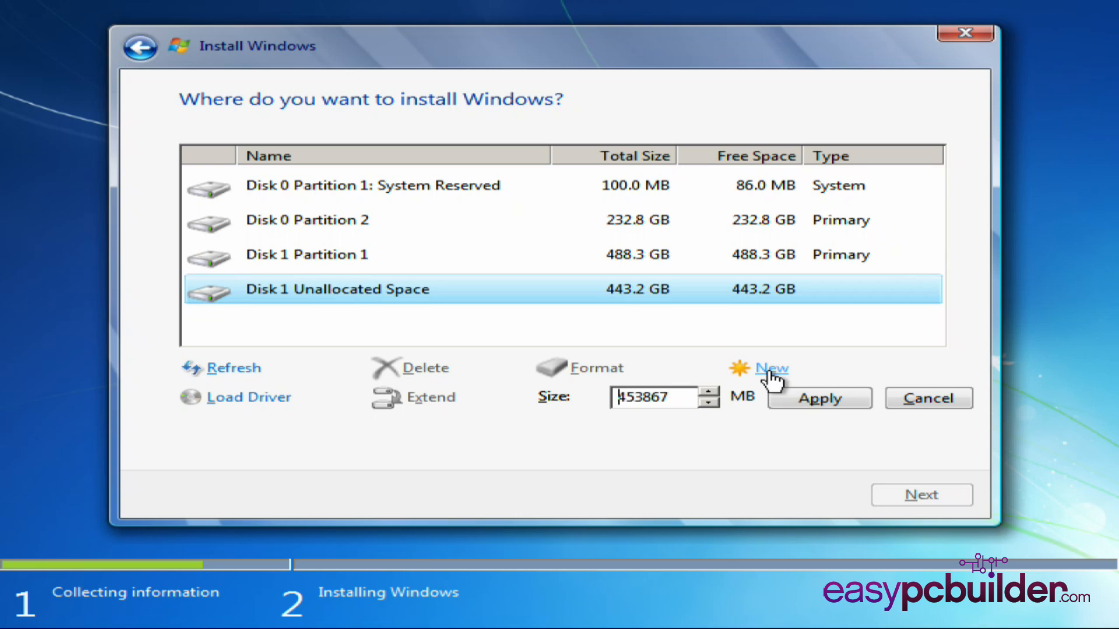
{"action": "left_click", "coordinate": [799, 402]}
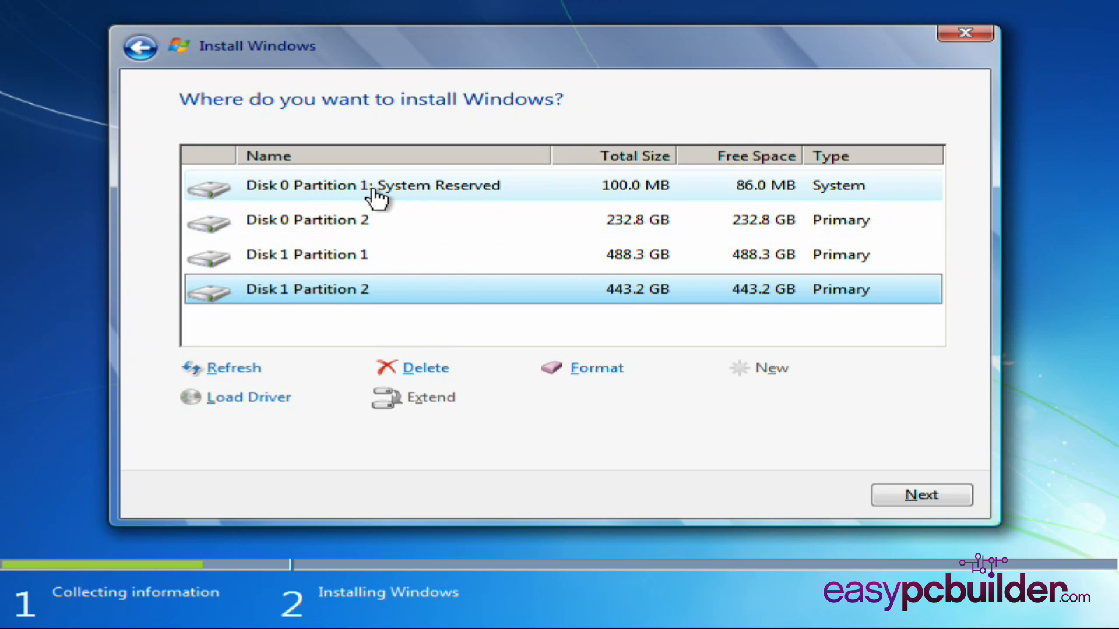
Step: Select Disk 0 Partition 2 as the installation target, run the Windows installation on it, and proceed with the restart
{"action": "left_click", "coordinate": [408, 228]}
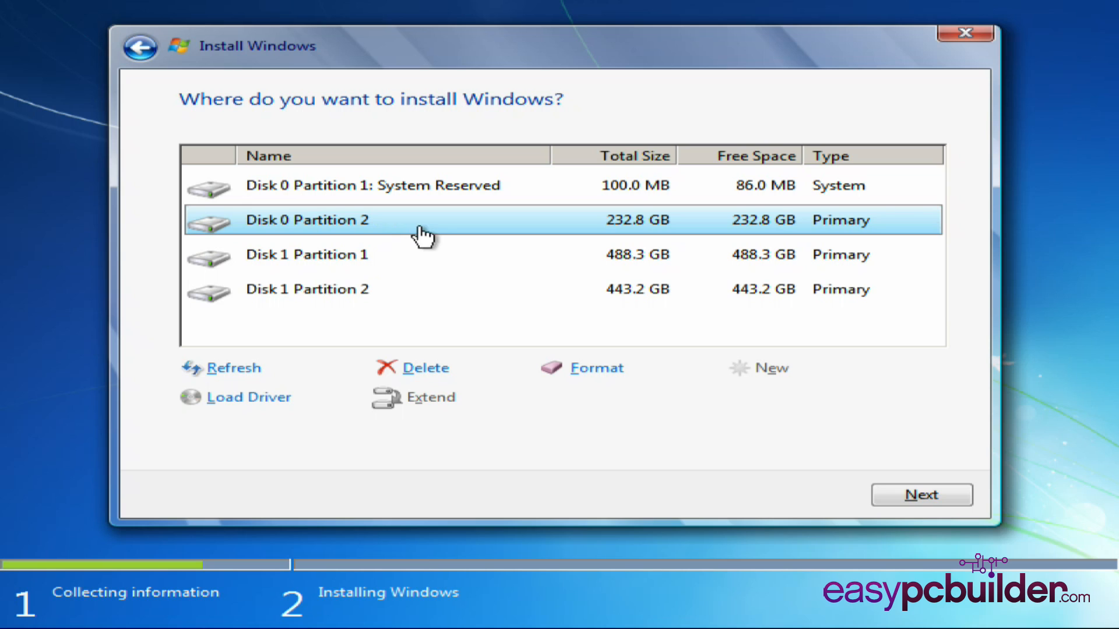
{"action": "left_click", "coordinate": [921, 495]}
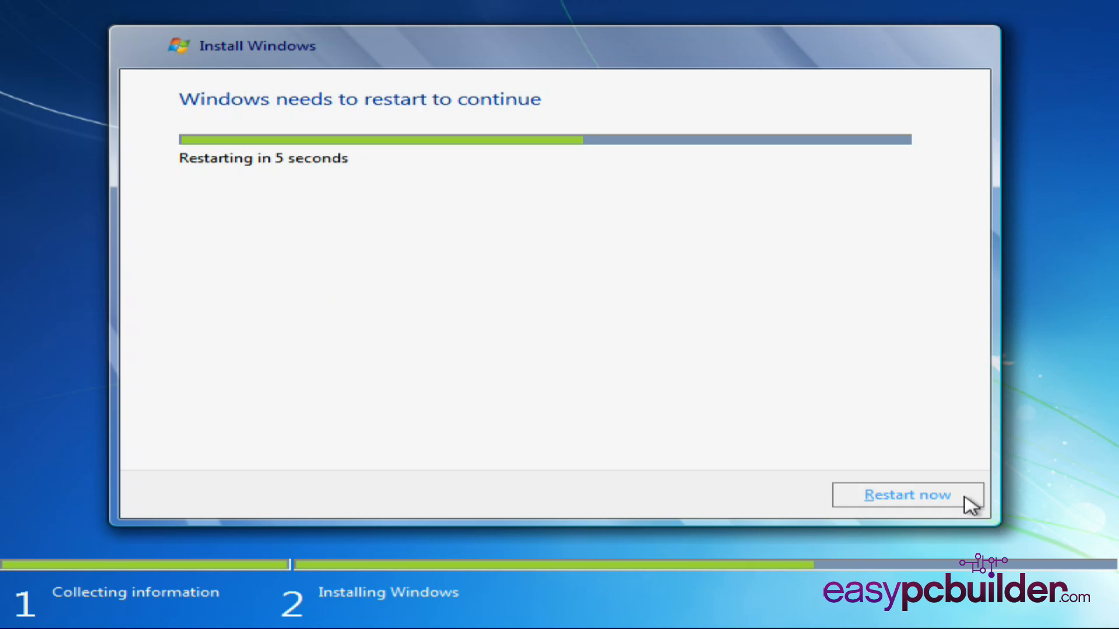
{"action": "left_click", "coordinate": [969, 504]}
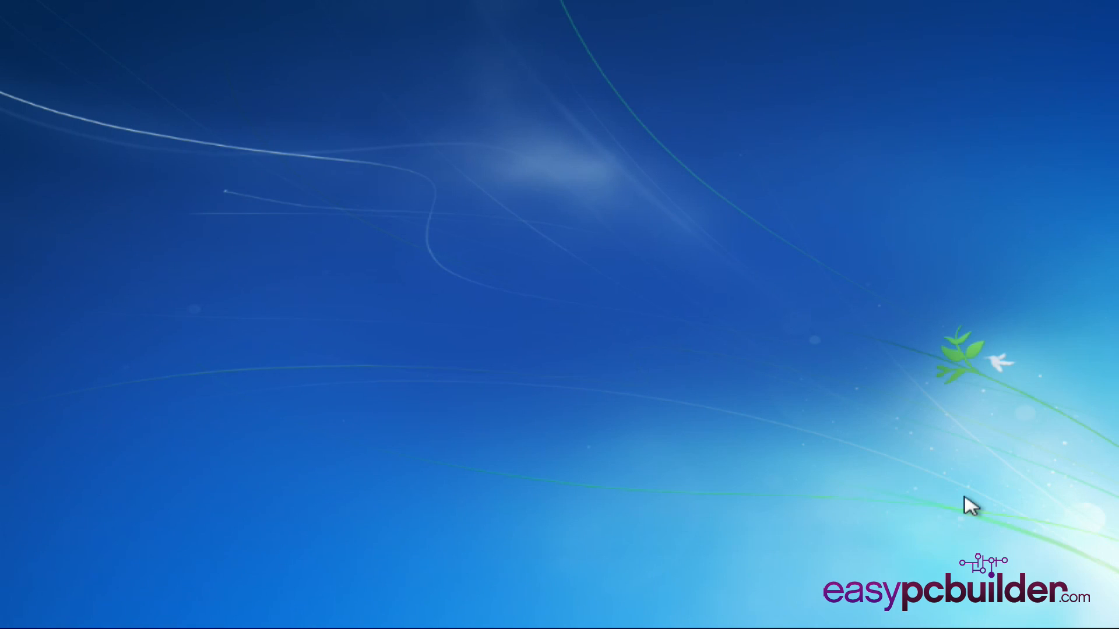